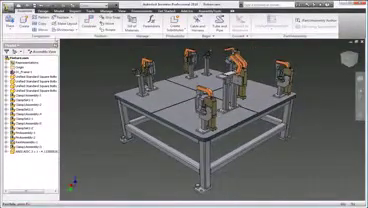
# Place the CATIA V5 car panel CATPart in the fixture assembly, accepting the import options.
pyautogui.click(12, 20)
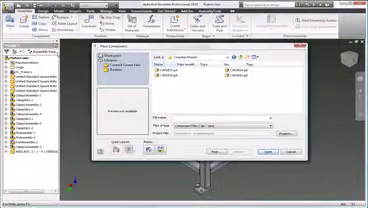
pyautogui.click(268, 127)
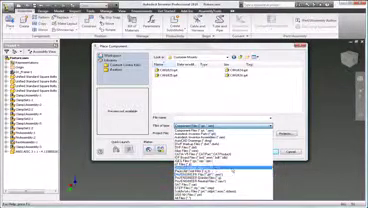
pyautogui.click(200, 156)
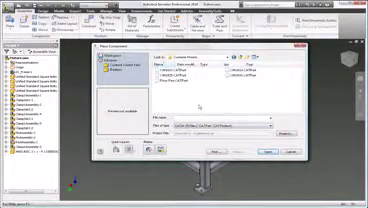
pyautogui.click(176, 80)
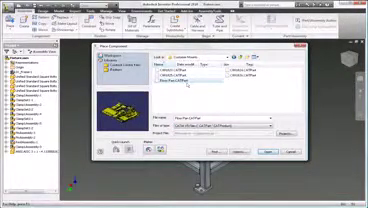
pyautogui.click(238, 180)
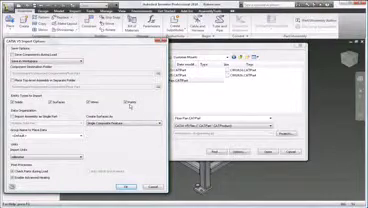
pyautogui.click(127, 187)
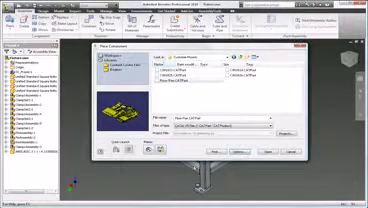
pyautogui.click(265, 181)
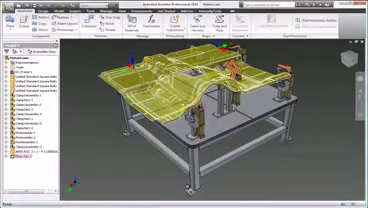
pyautogui.scroll(5, 215, 110)
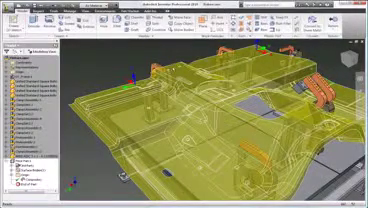
# Constrain the imported car panel onto the fixture and edit the new block part in place.
pyautogui.rightClick(106, 54)
pyautogui.click(116, 58)
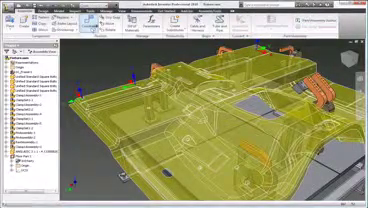
pyautogui.click(90, 20)
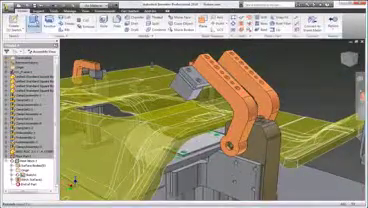
# Extrude the block profile with extents set To the car panel surface.
pyautogui.click(33, 20)
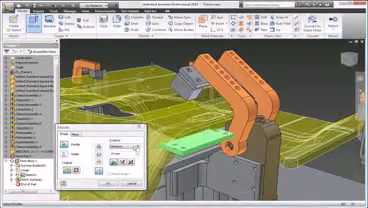
pyautogui.click(124, 147)
pyautogui.click(116, 155)
pyautogui.click(200, 115)
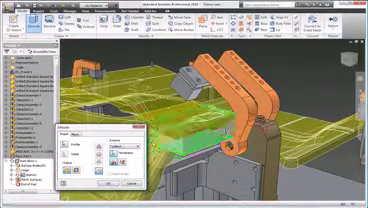
pyautogui.click(112, 173)
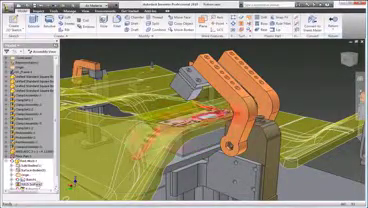
# Reopen the block's sketch, then turn off the car panel's Visibility to reveal the clamps.
pyautogui.rightClick(28, 183)
pyautogui.click(45, 126)
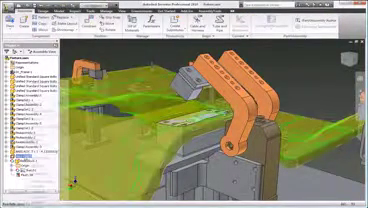
pyautogui.rightClick(28, 183)
pyautogui.click(42, 186)
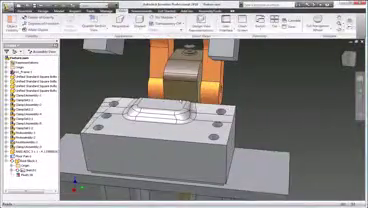
# Turn the car panel's Visibility back on from the browser.
pyautogui.rightClick(20, 160)
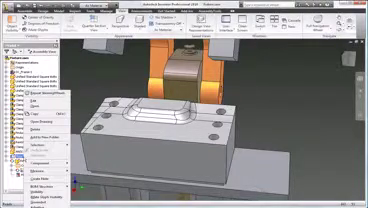
pyautogui.click(40, 191)
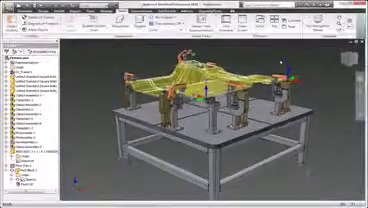
# Save a copy of the assembly as Parasolid Binary (*.x_b), accepting the export options.
pyautogui.click(8, 4)
pyautogui.moveTo(18, 72)
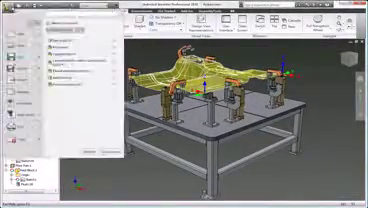
pyautogui.click(62, 47)
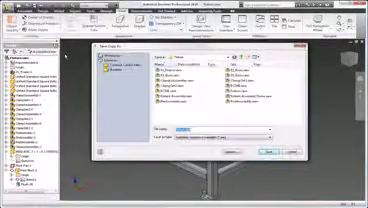
pyautogui.click(230, 168)
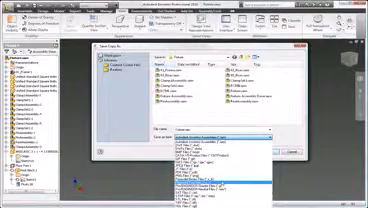
pyautogui.click(225, 181)
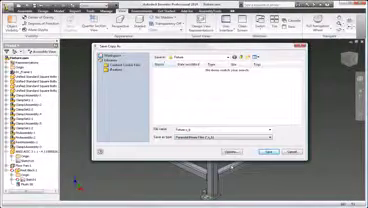
pyautogui.click(232, 152)
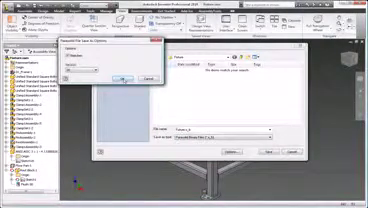
pyautogui.click(124, 79)
pyautogui.click(267, 152)
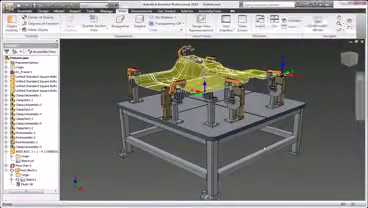